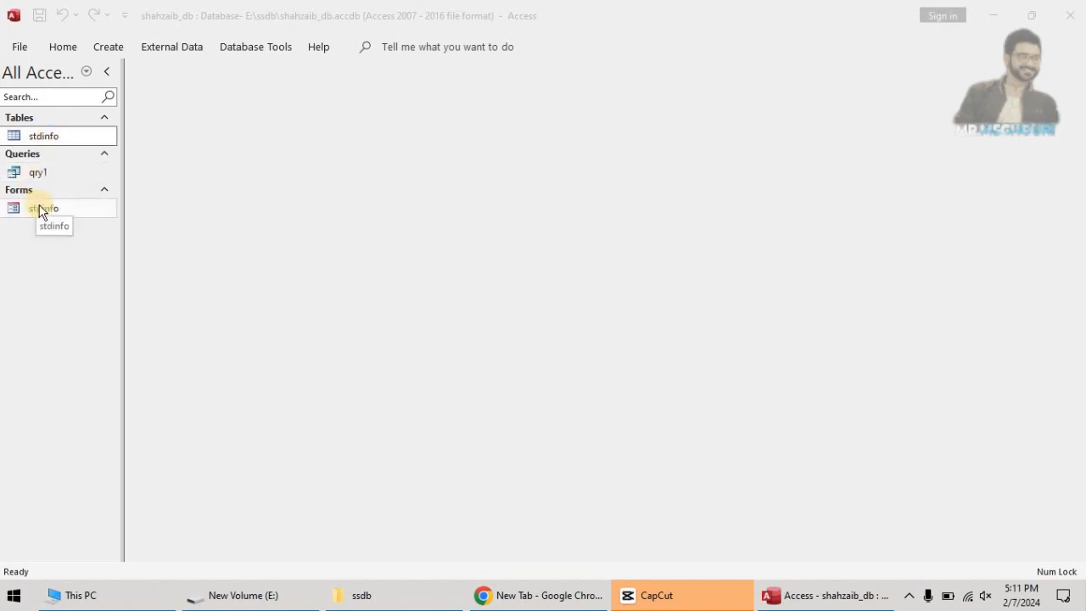
- Start the Report Wizard and choose the stdinfo table as the report's source
click(118, 49)
click(106, 51)
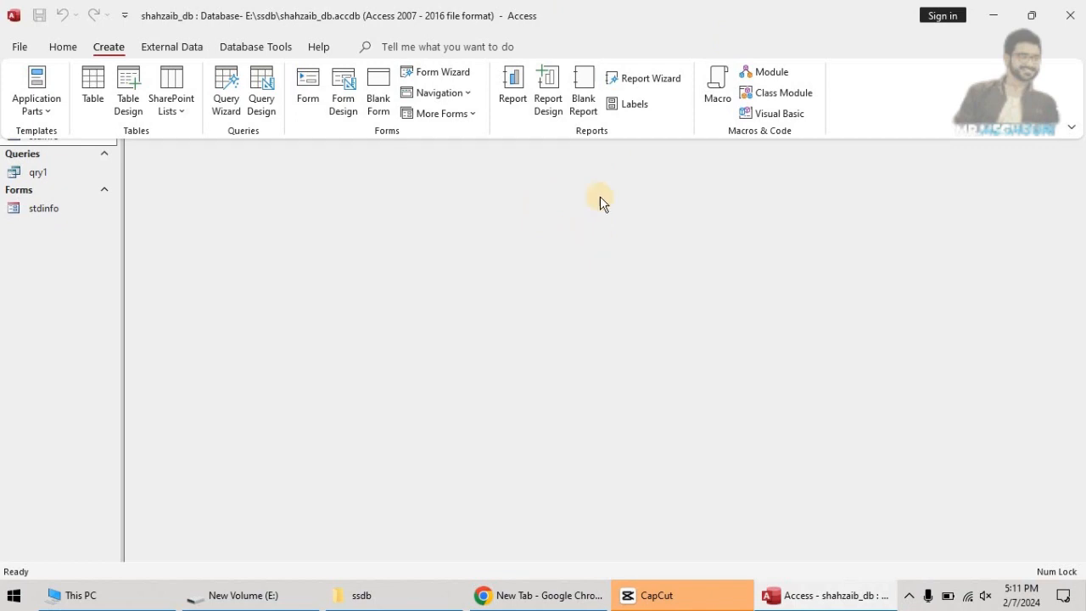
click(652, 81)
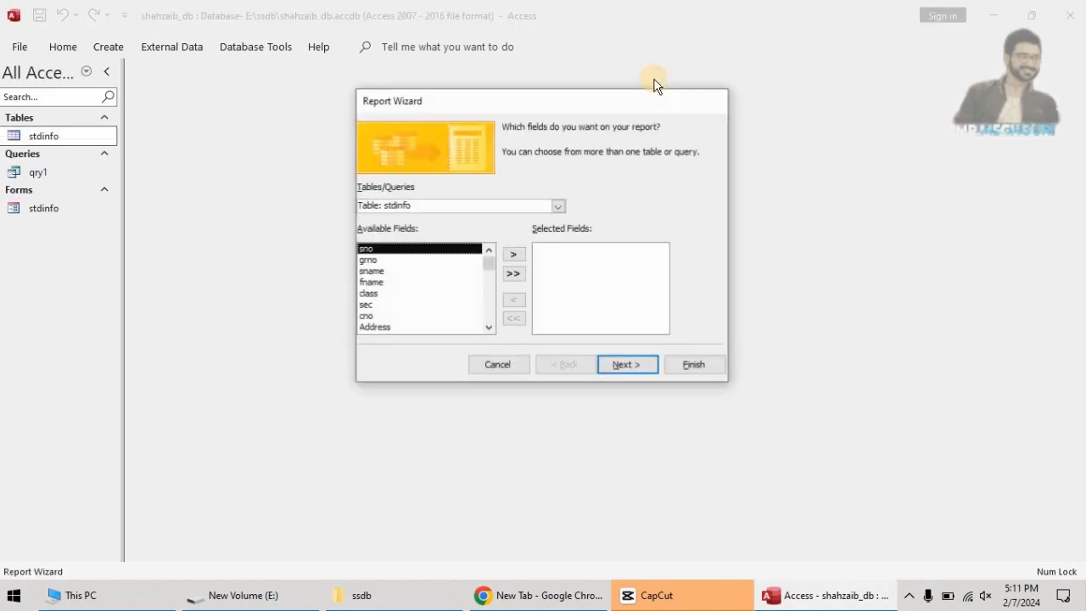
click(453, 208)
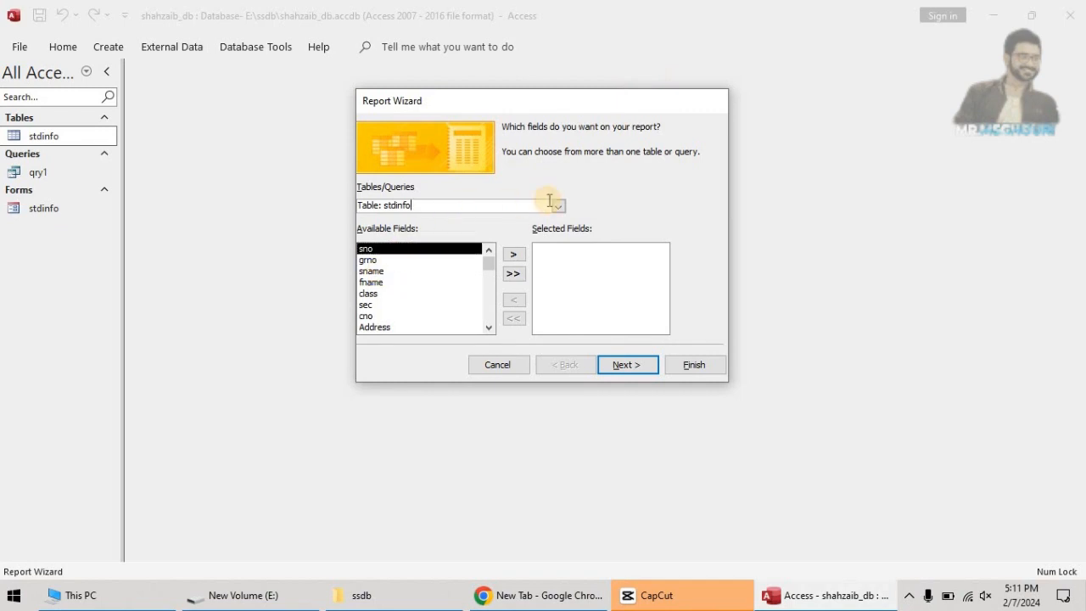
click(558, 206)
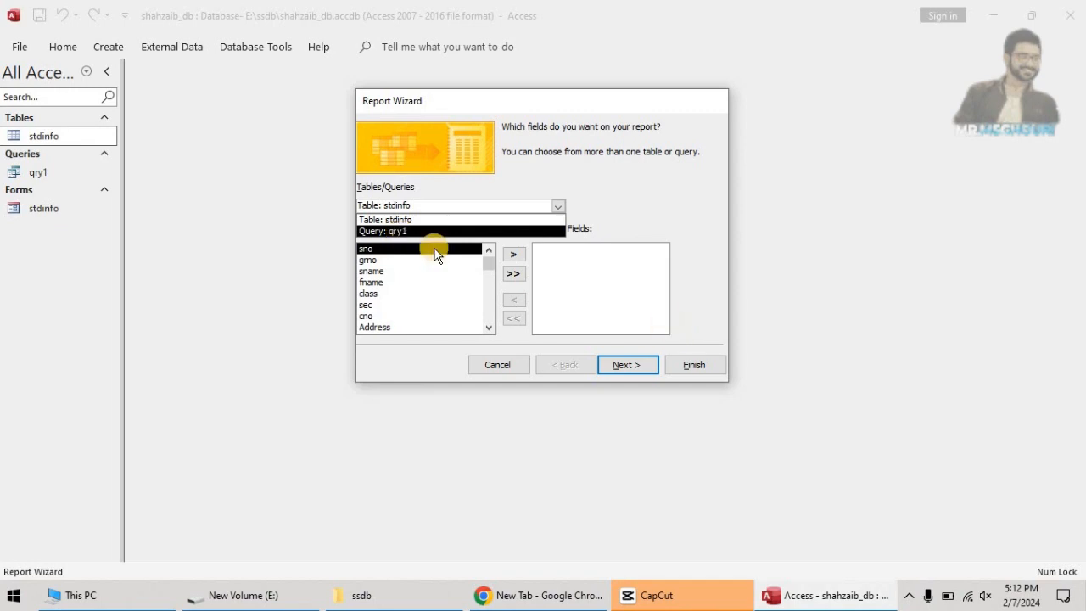
click(420, 221)
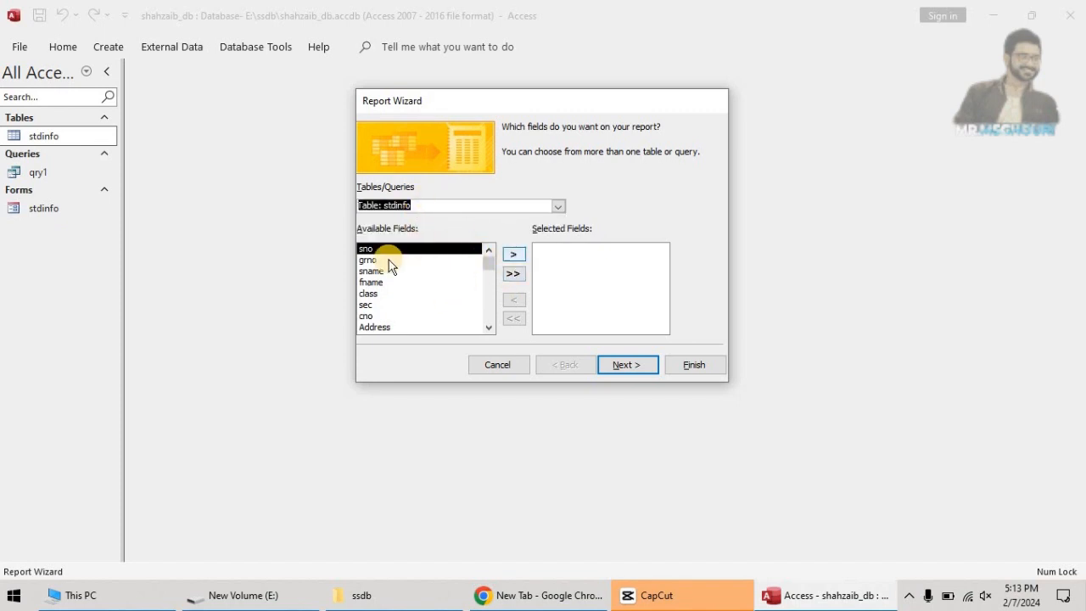
- Add the sno, grno, sname, fname, class, sec, cno and Address fields to the report
click(511, 255)
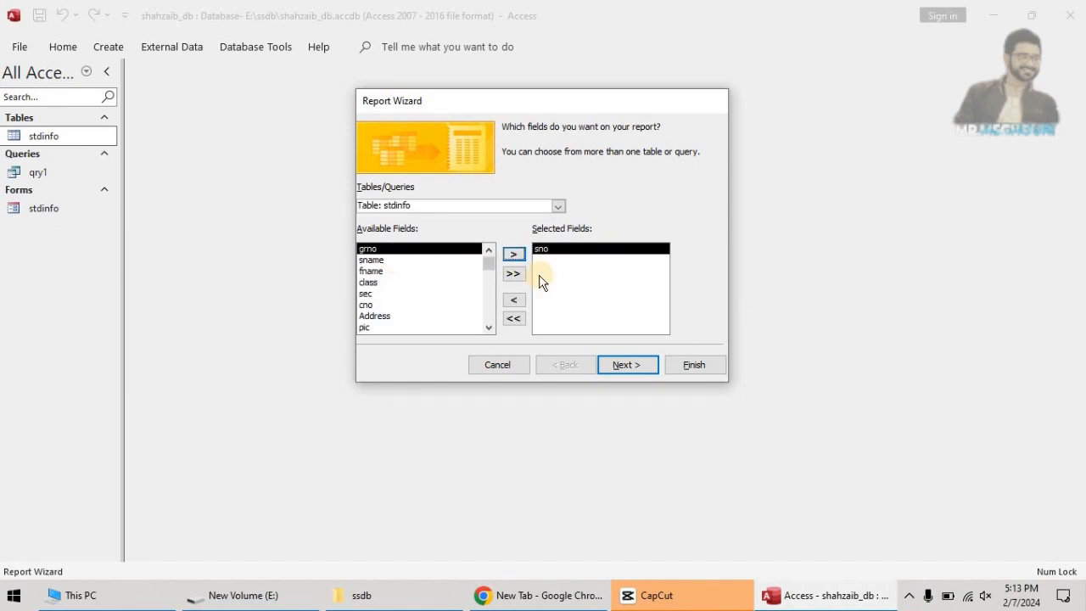
click(511, 254)
click(511, 255)
click(511, 254)
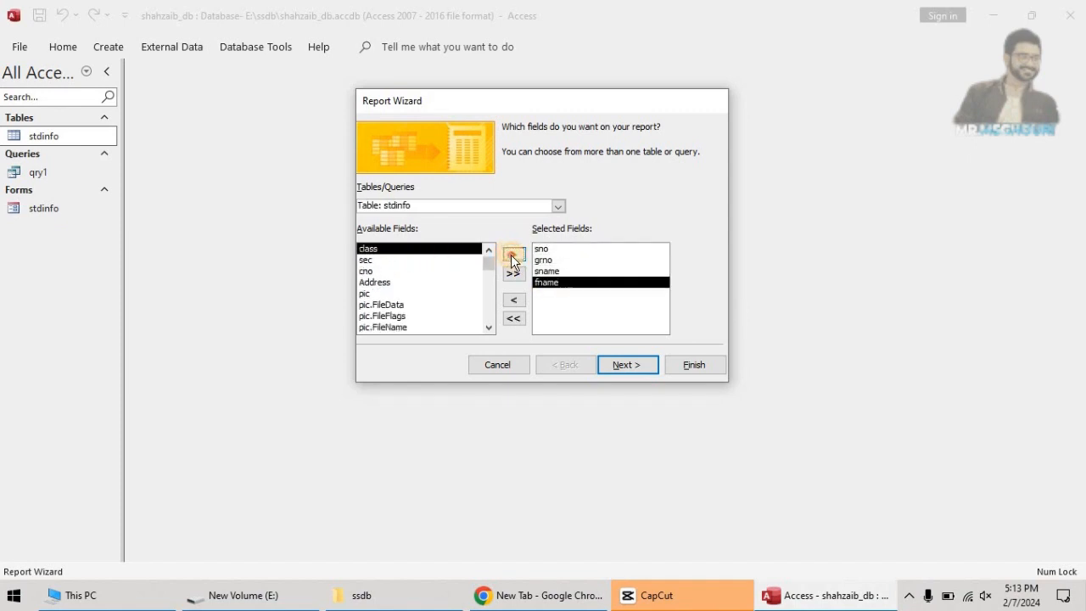
click(510, 255)
click(510, 255)
click(510, 255)
click(511, 254)
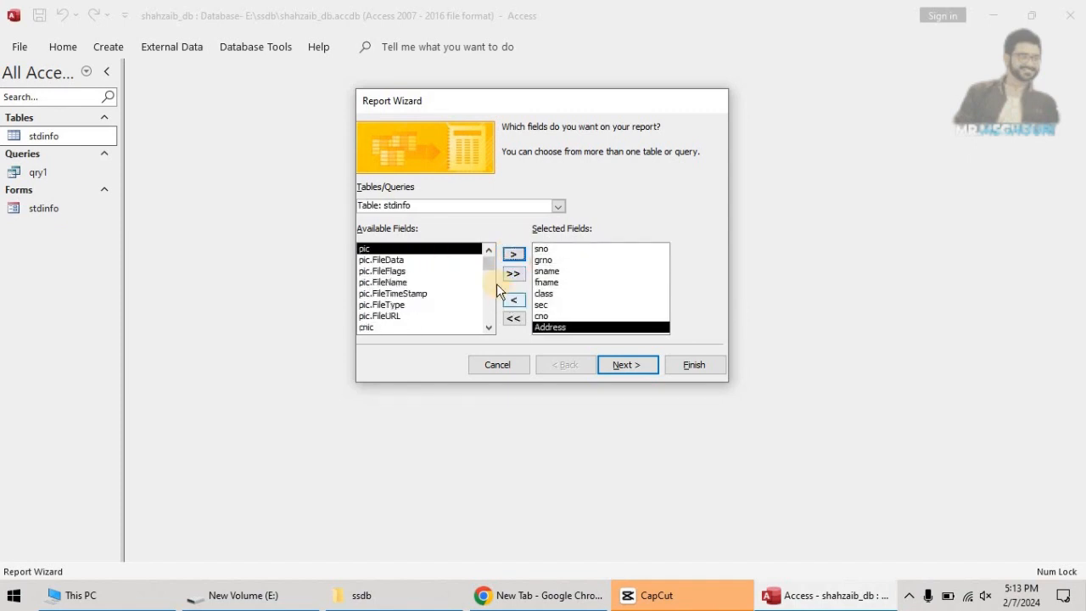
- Add the cnic and gender fields to the report, leaving out the pic fields, and complete the field selection
click(381, 327)
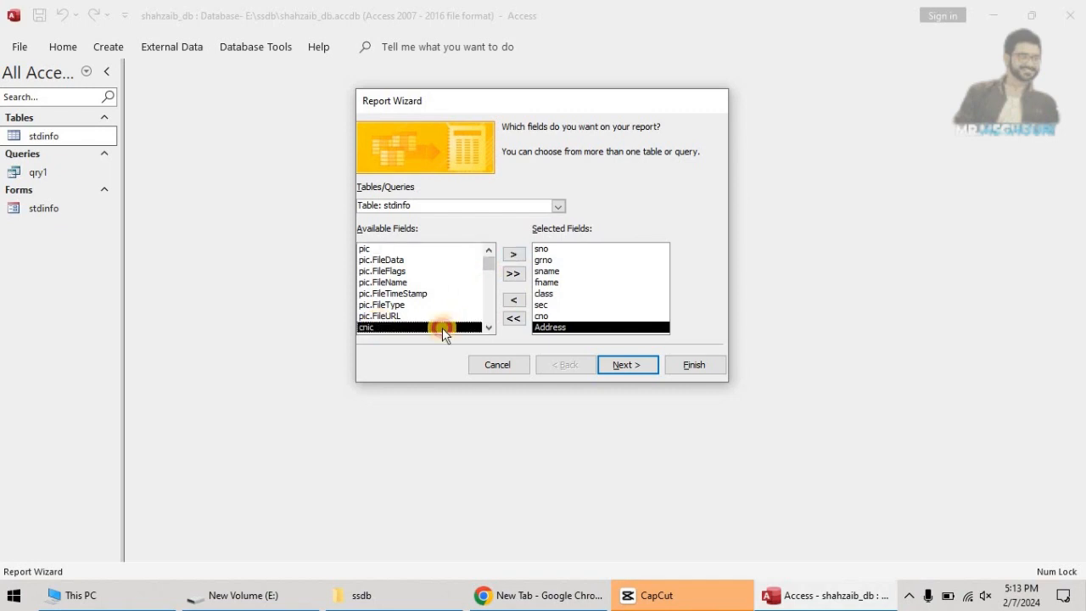
click(512, 253)
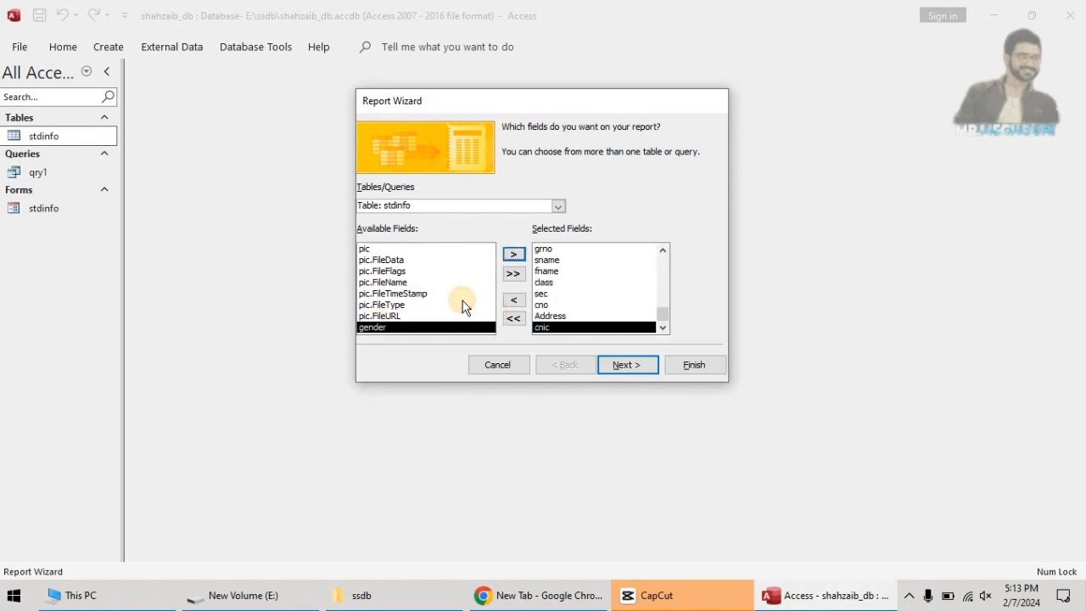
click(512, 254)
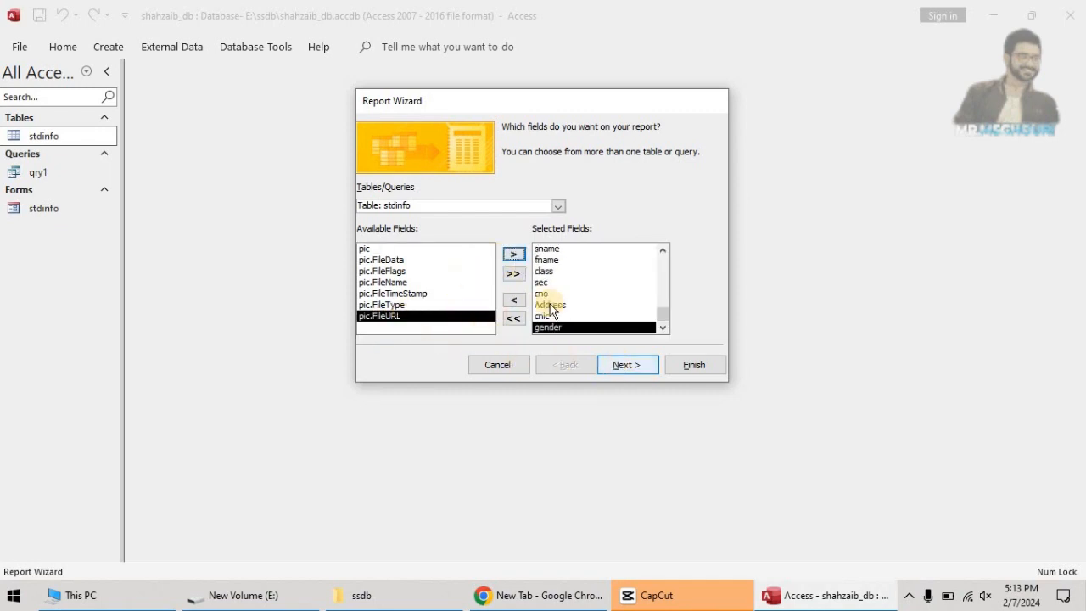
scroll(613, 311, up, 1)
click(628, 365)
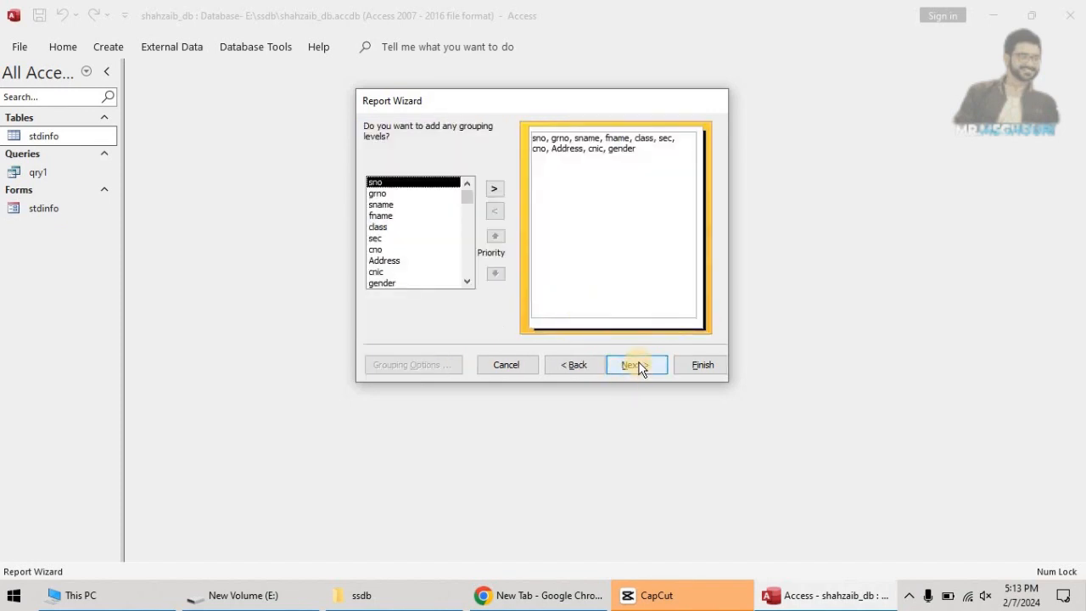
- Leave the report without grouping levels and sort its records by sno in ascending order
click(642, 364)
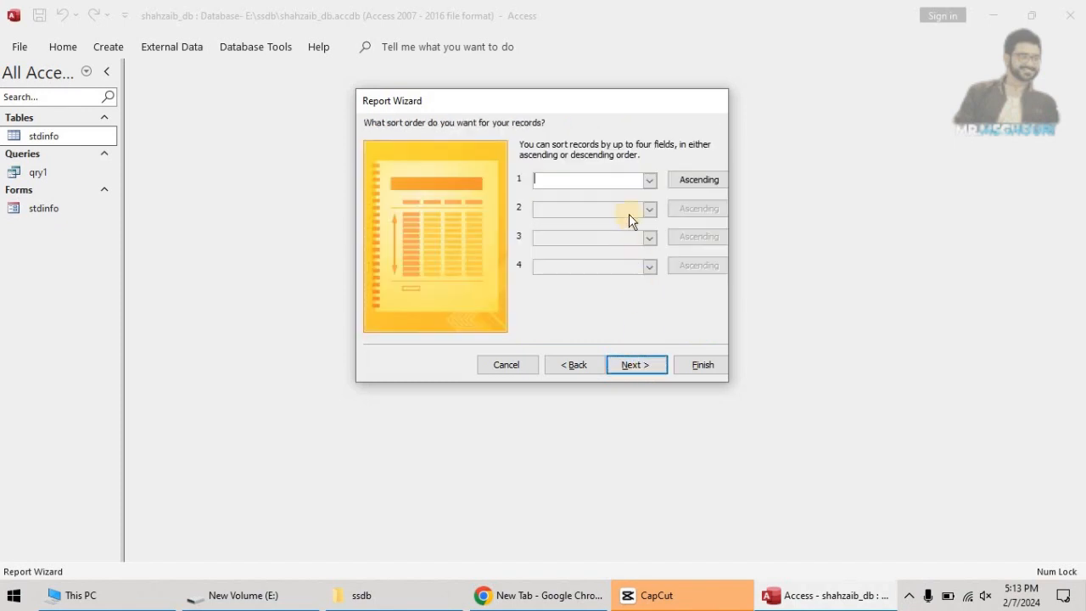
click(649, 180)
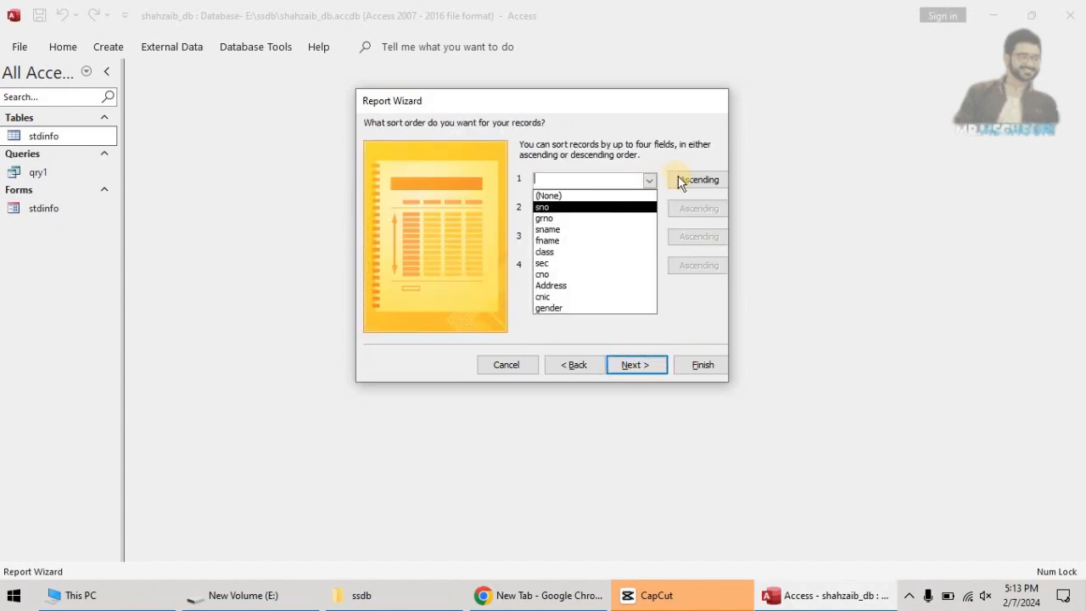
click(566, 207)
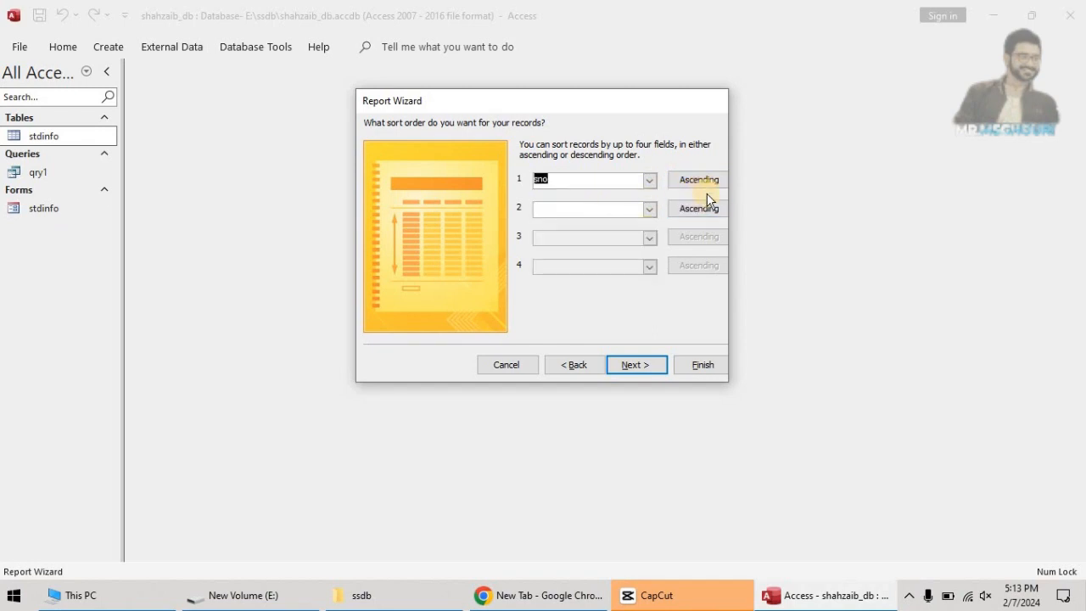
click(643, 365)
- Give the report a Tabular layout and finish the wizard with the title stdinfo and the preview option
click(604, 185)
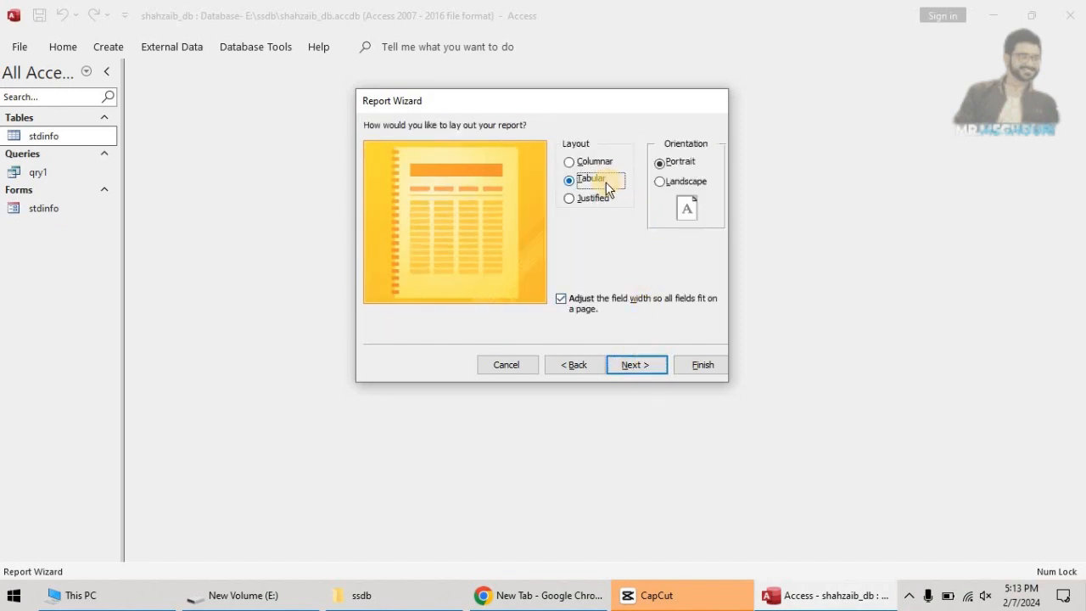
click(595, 163)
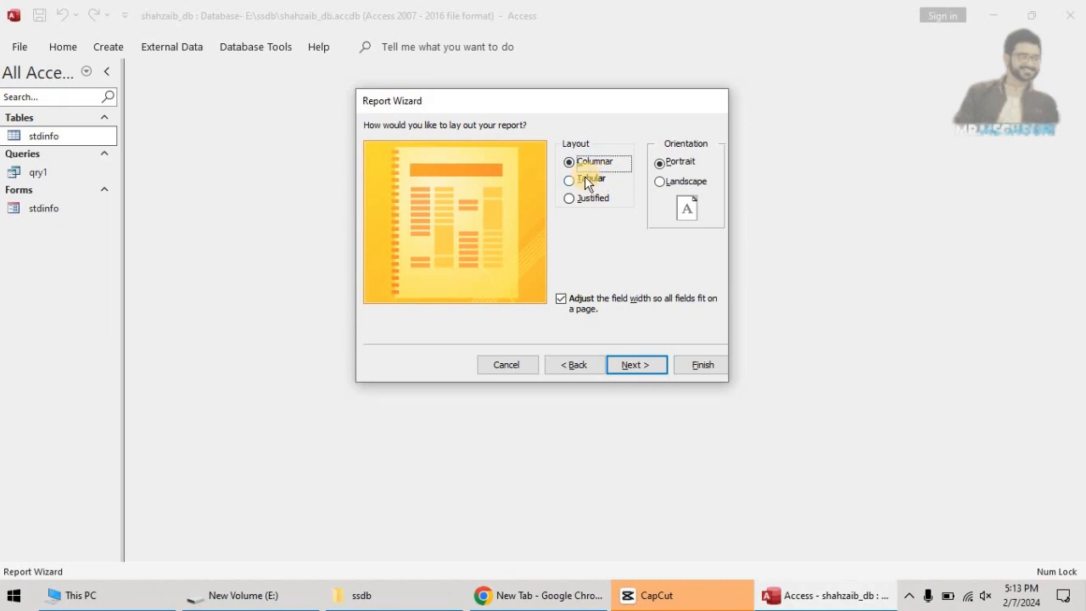
click(586, 184)
click(596, 202)
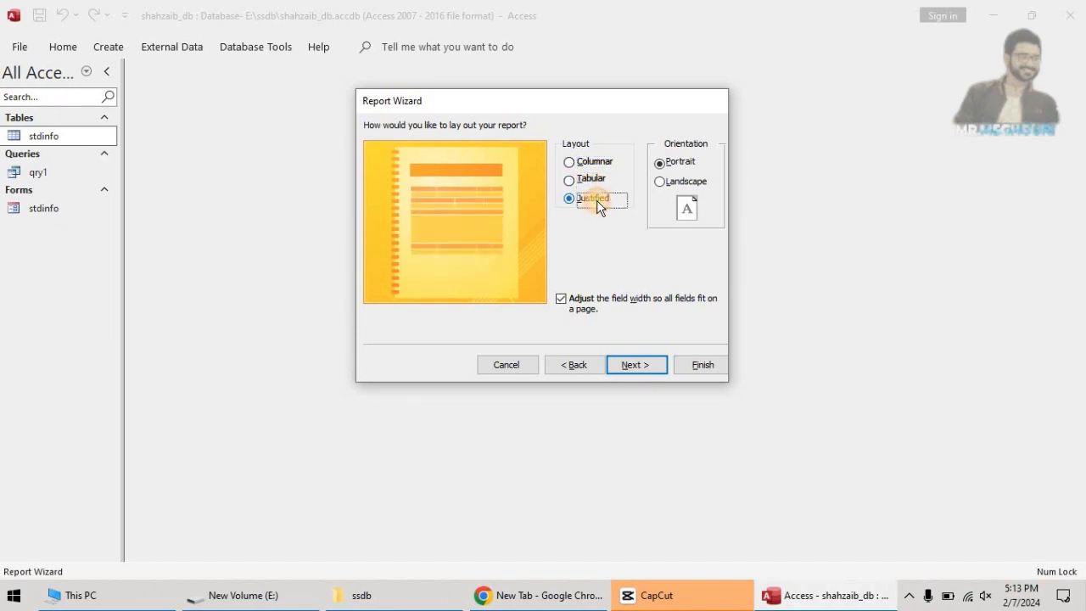
click(592, 179)
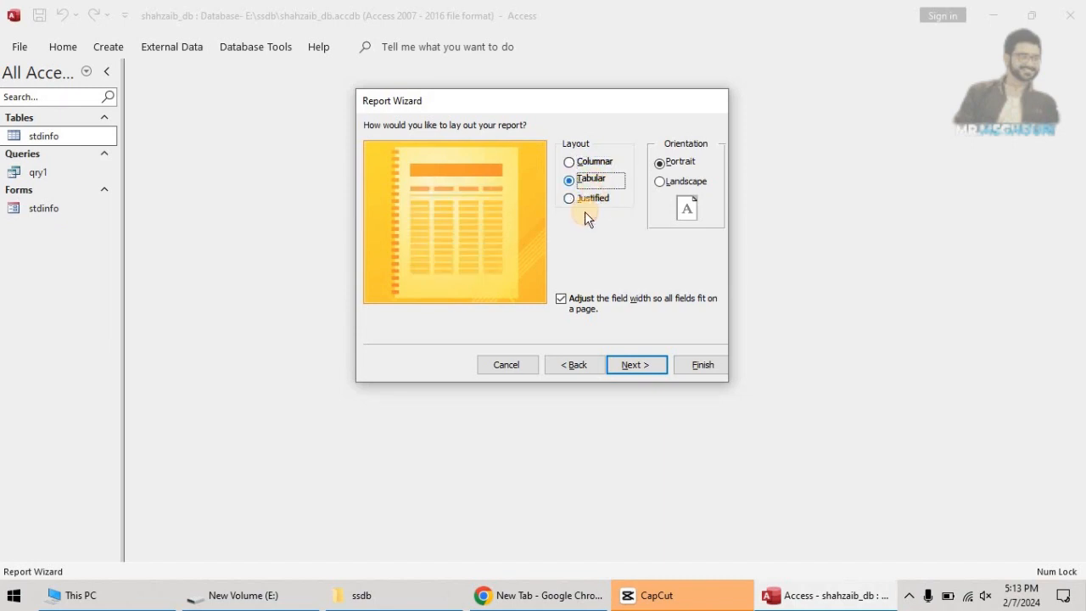
click(650, 363)
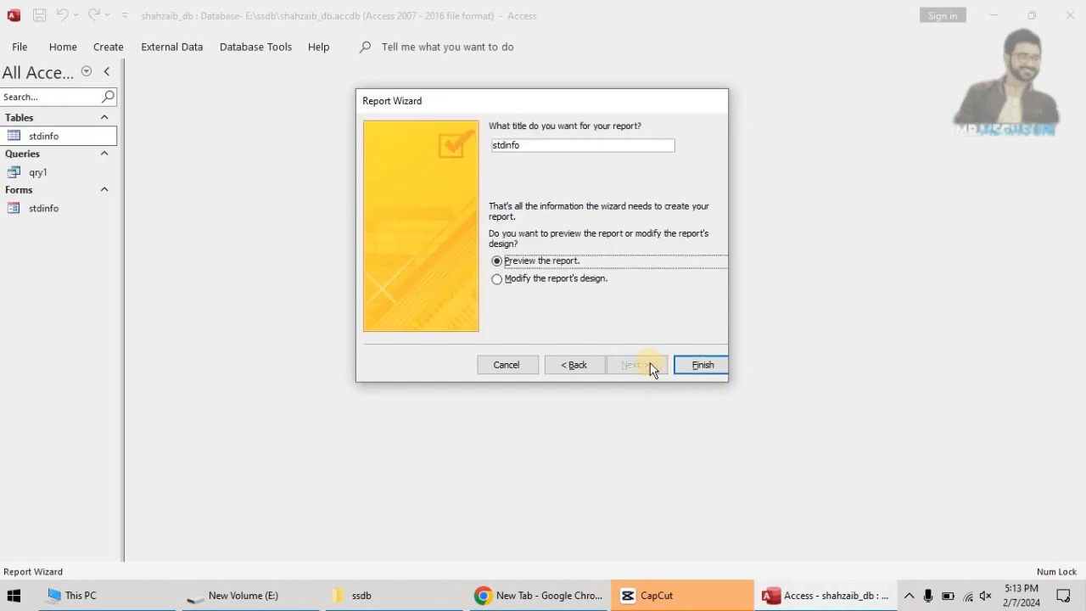
click(703, 363)
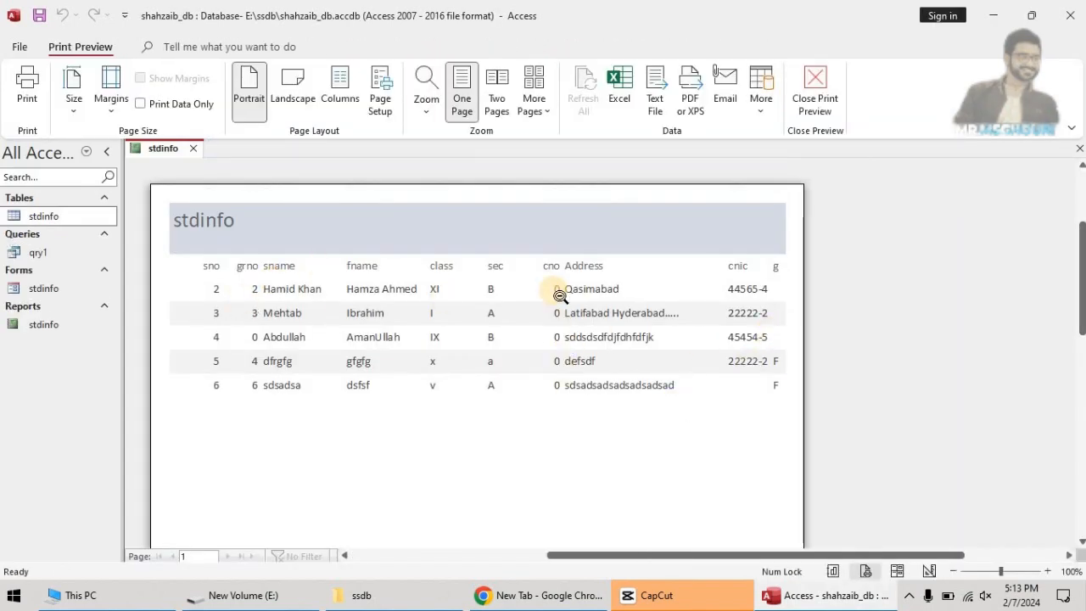
- Examine the columns and records of the stdinfo report in the print preview
scroll(560, 305, down, 2)
scroll(642, 329, up, 1)
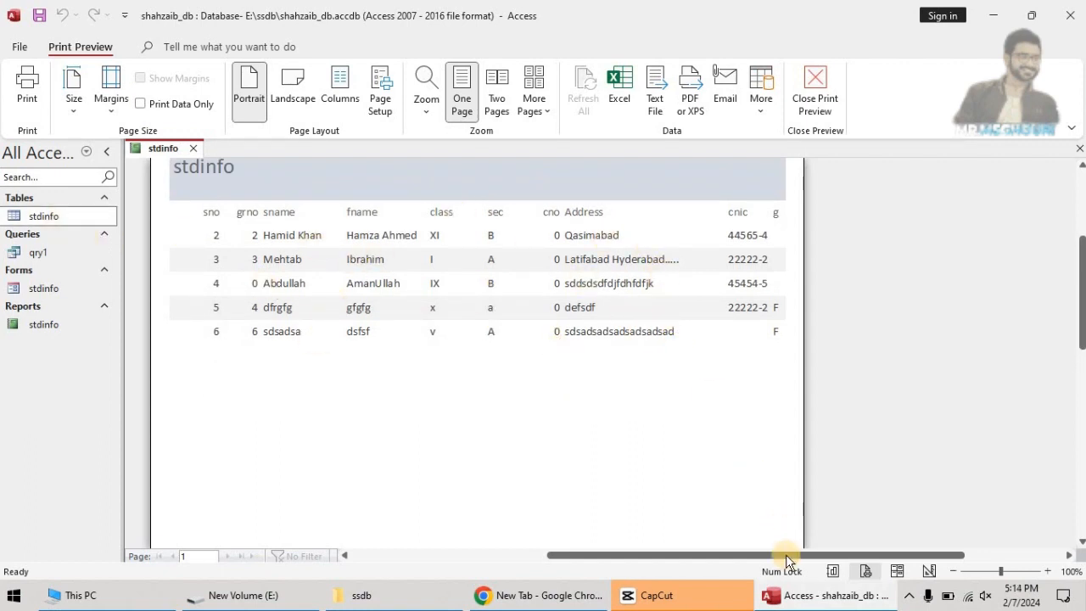
drag(785, 560, 562, 537)
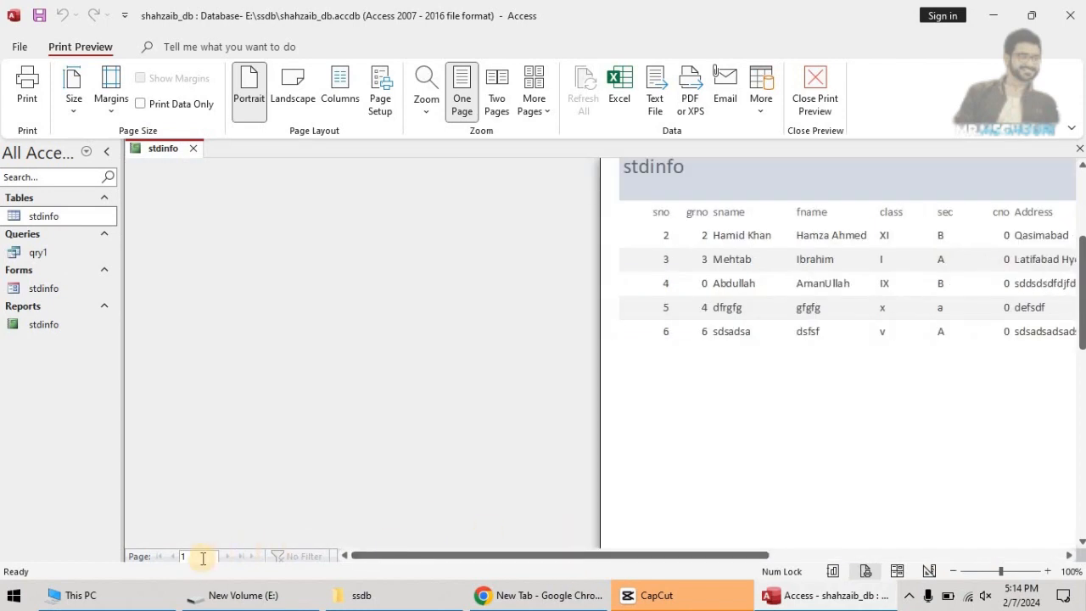
scroll(837, 455, down, 3)
drag(715, 552, 904, 560)
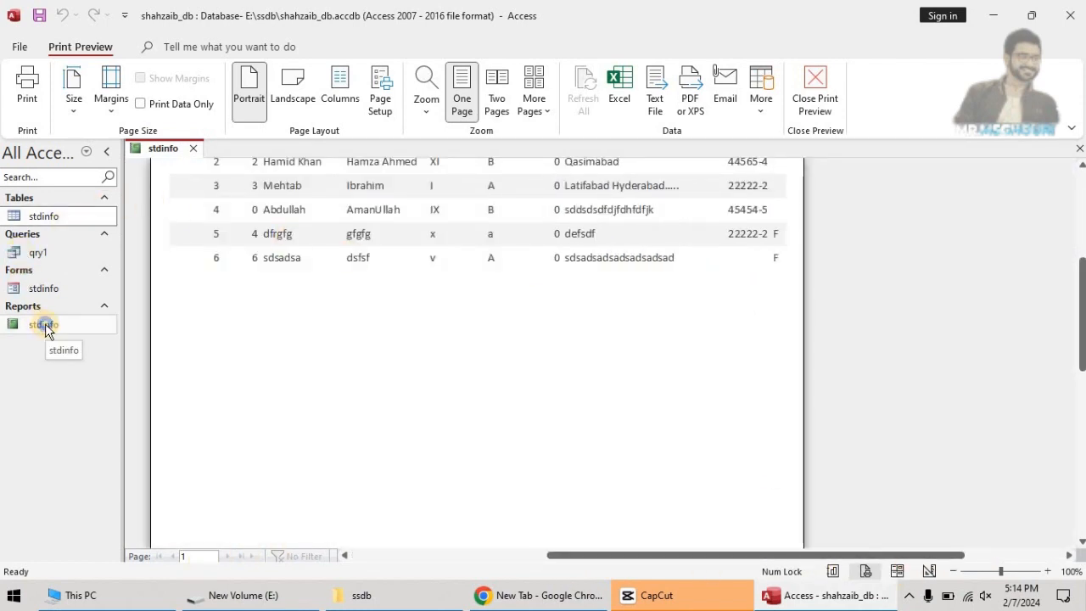
- Open the stdinfo report in Design View, inspect its fname header label, and close the report
right_click(61, 247)
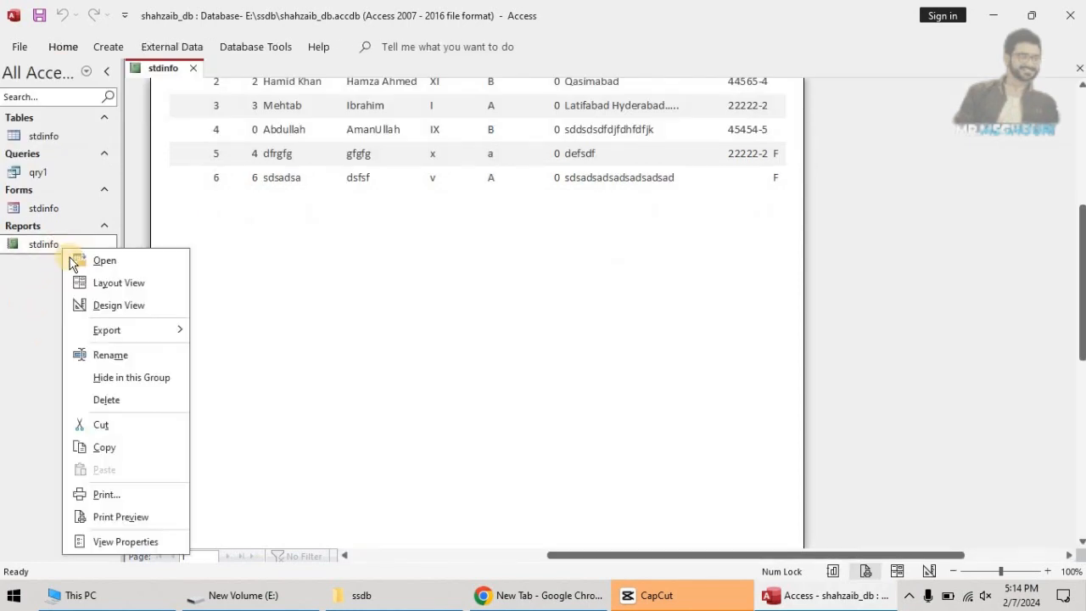
click(110, 305)
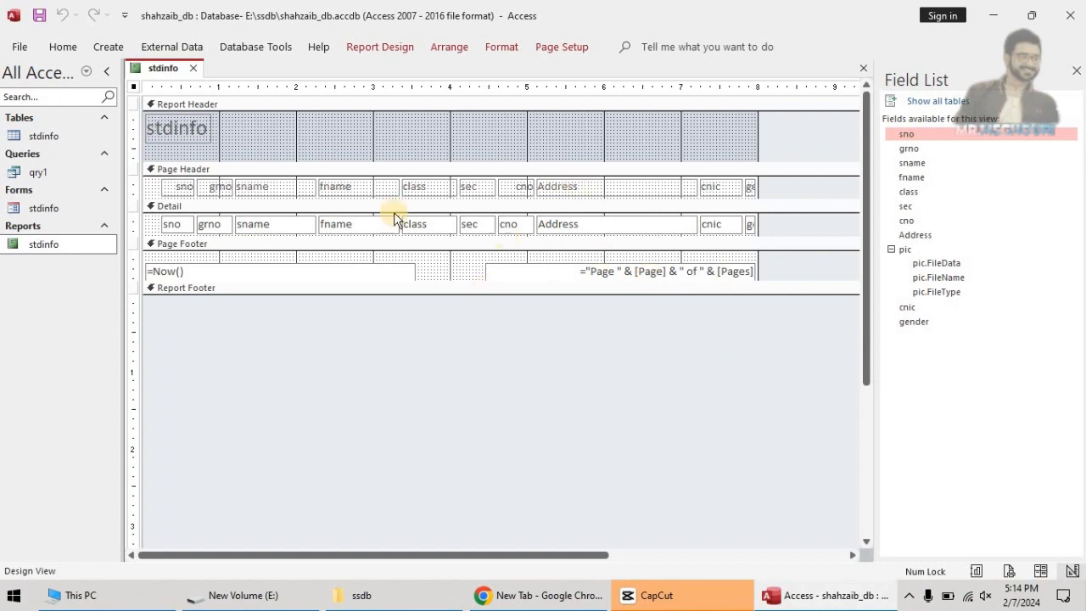
click(358, 187)
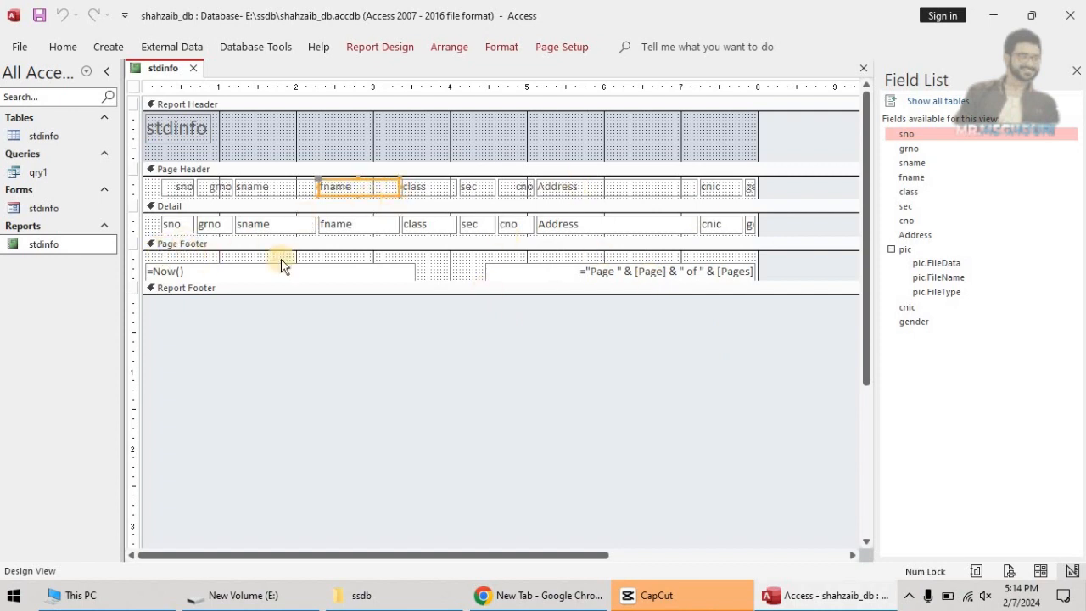
click(190, 67)
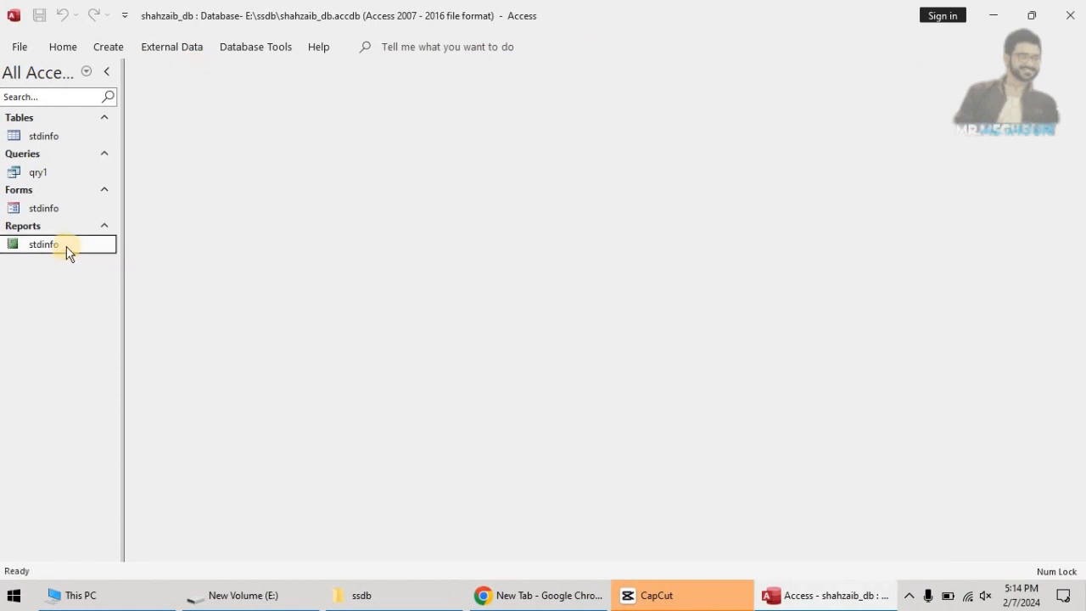
- Start a new Report Wizard report based on the qry1 query with the grno, sname, fname and gender fields
click(52, 173)
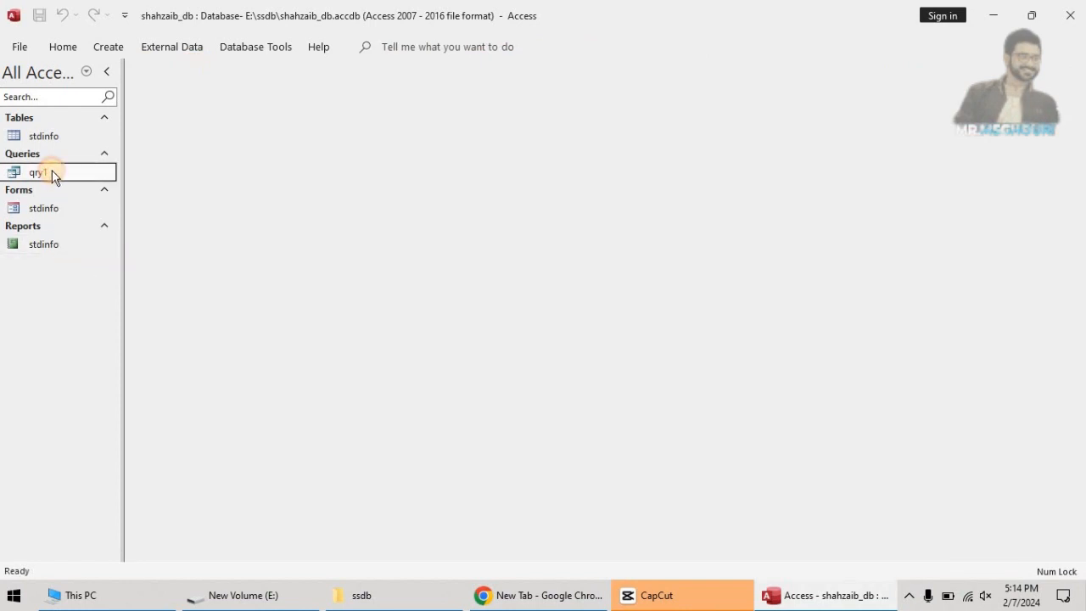
click(104, 50)
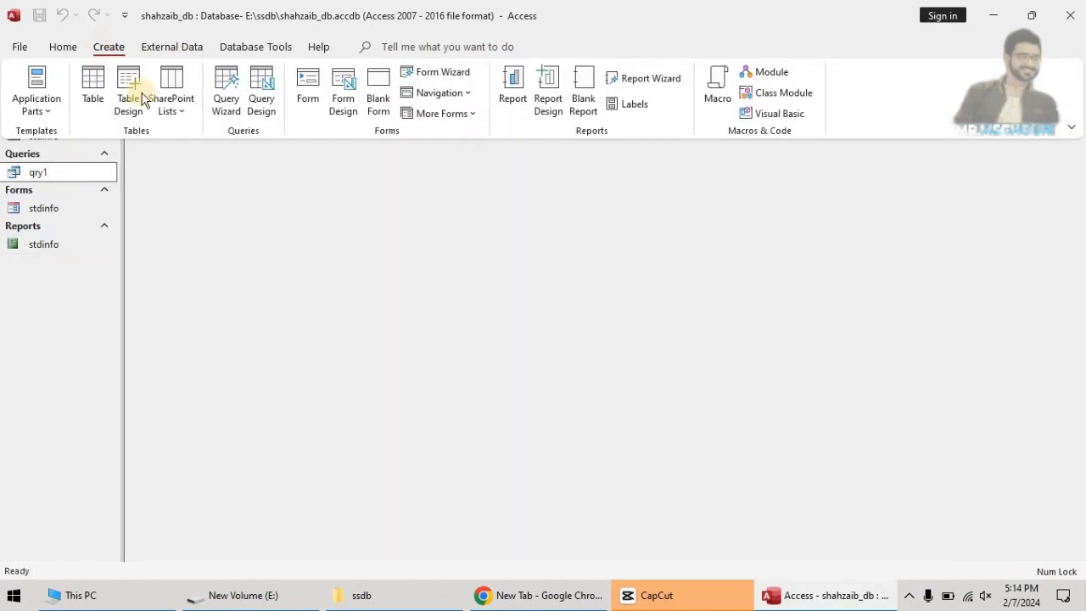
click(663, 82)
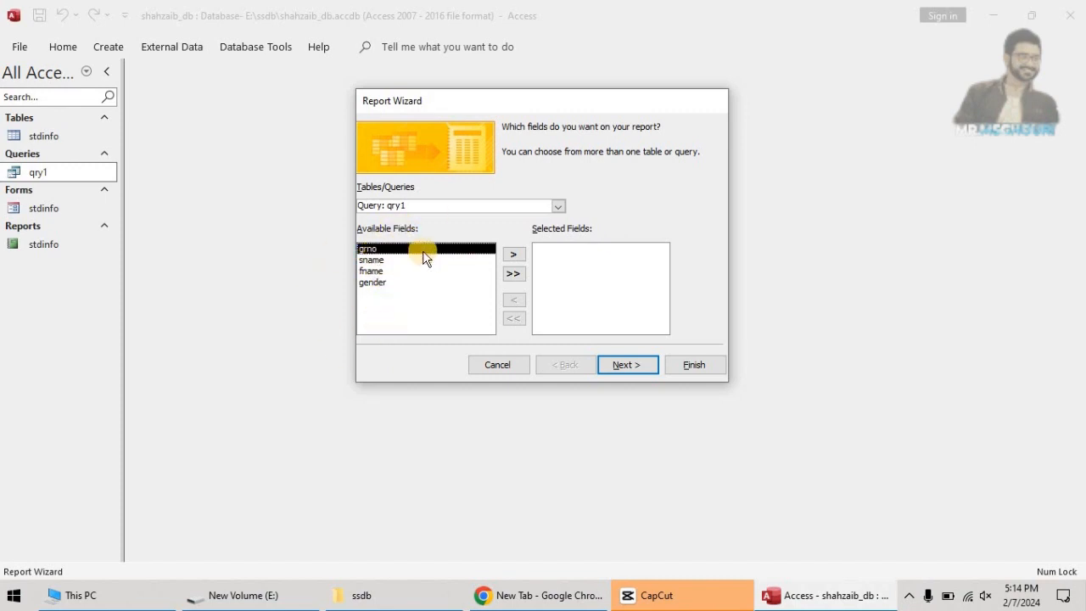
click(514, 254)
click(511, 254)
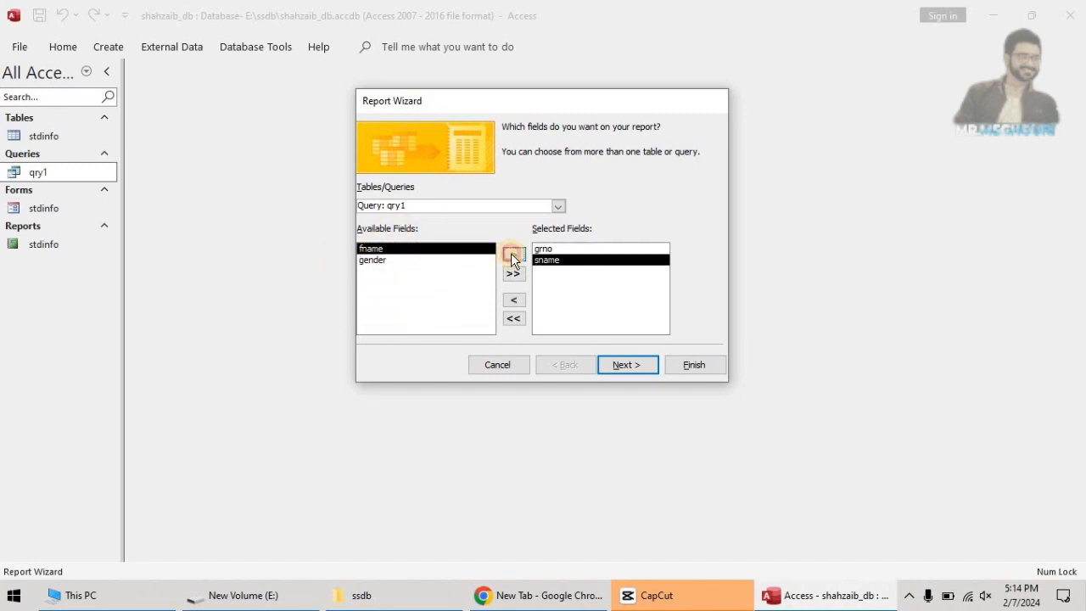
click(512, 254)
click(512, 253)
click(637, 368)
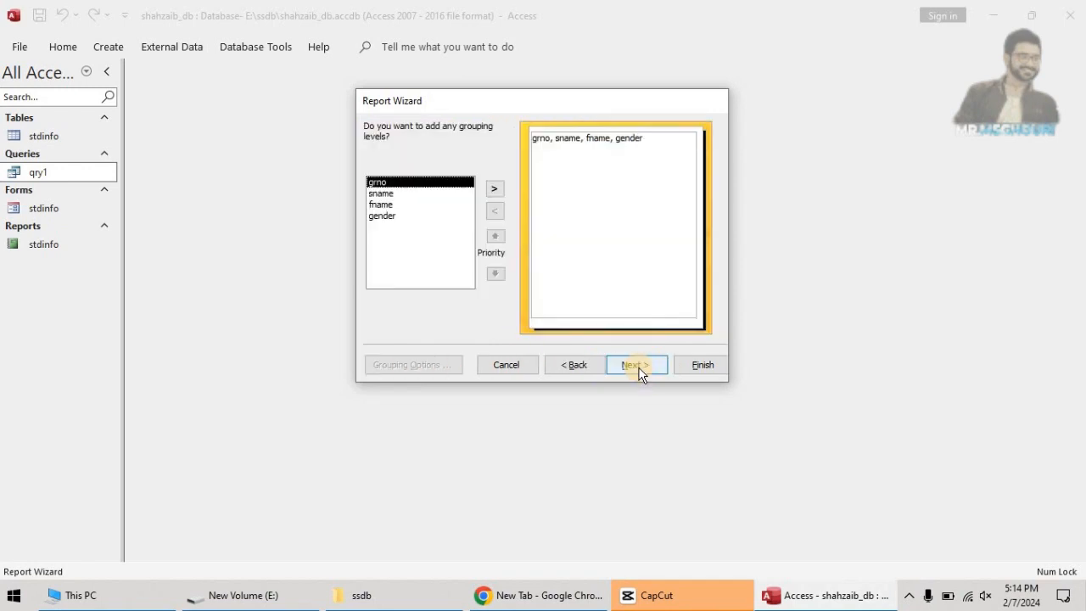
- Finish the qry1 report without grouping or sorting, keeping the default layout, the title qry1 and the preview option
click(638, 371)
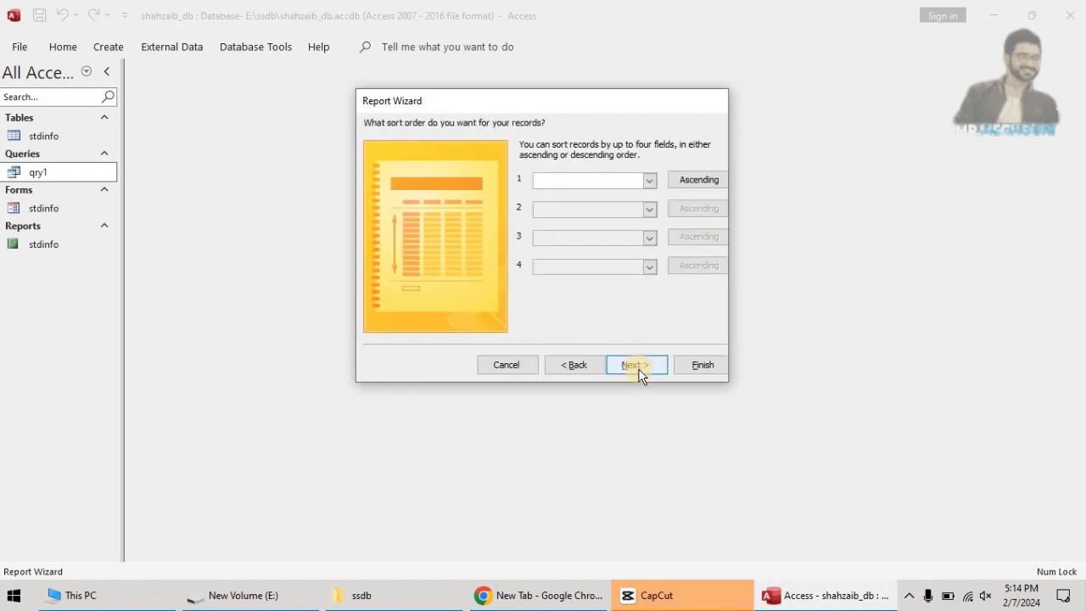
click(634, 366)
click(634, 365)
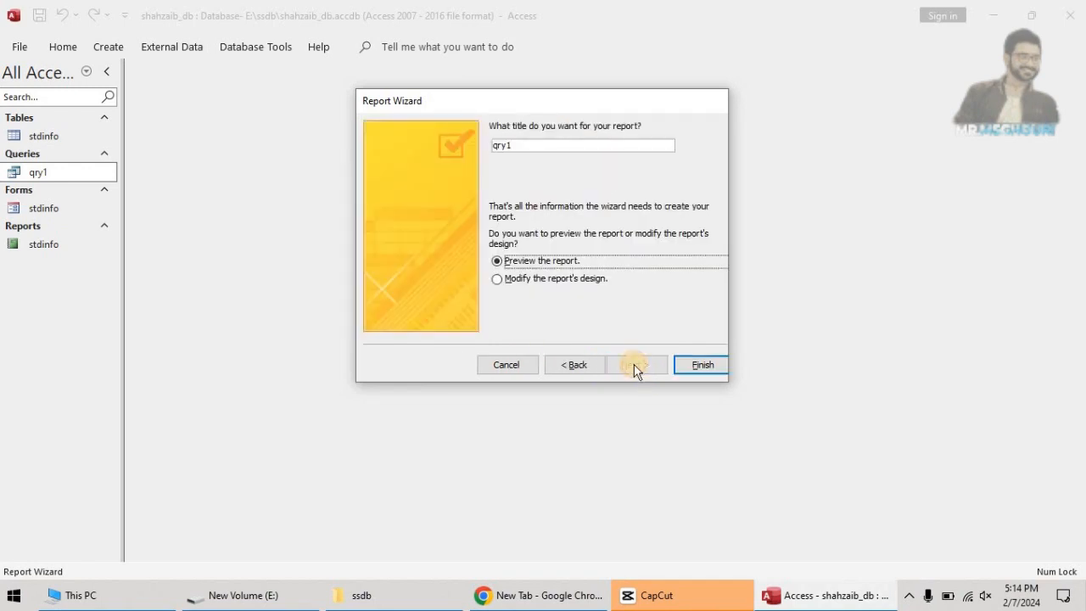
click(717, 366)
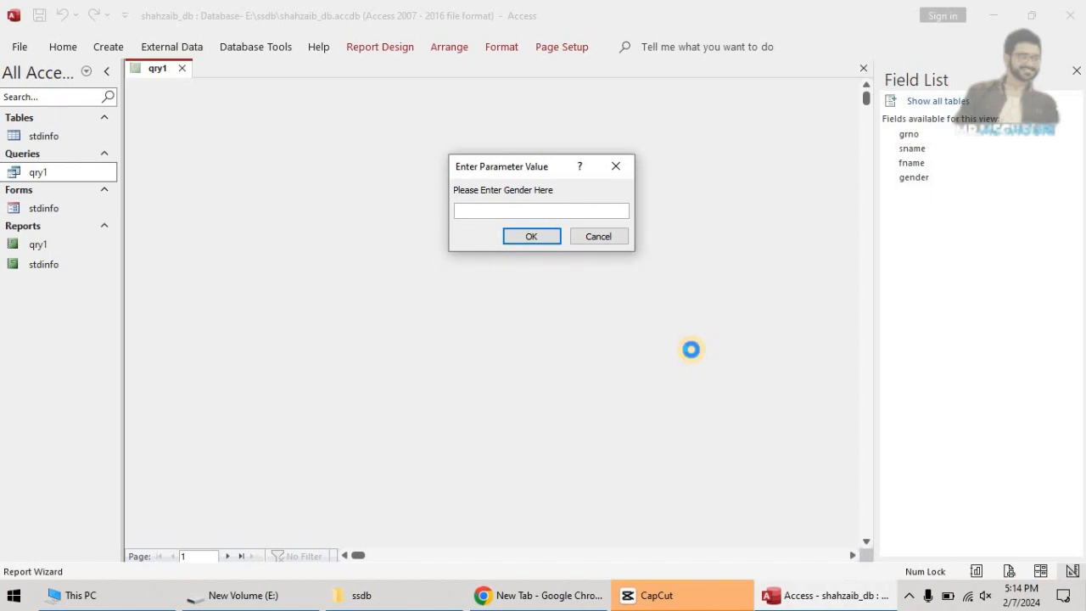
- Preview the qry1 report with M as the gender parameter, and close the report
click(570, 210)
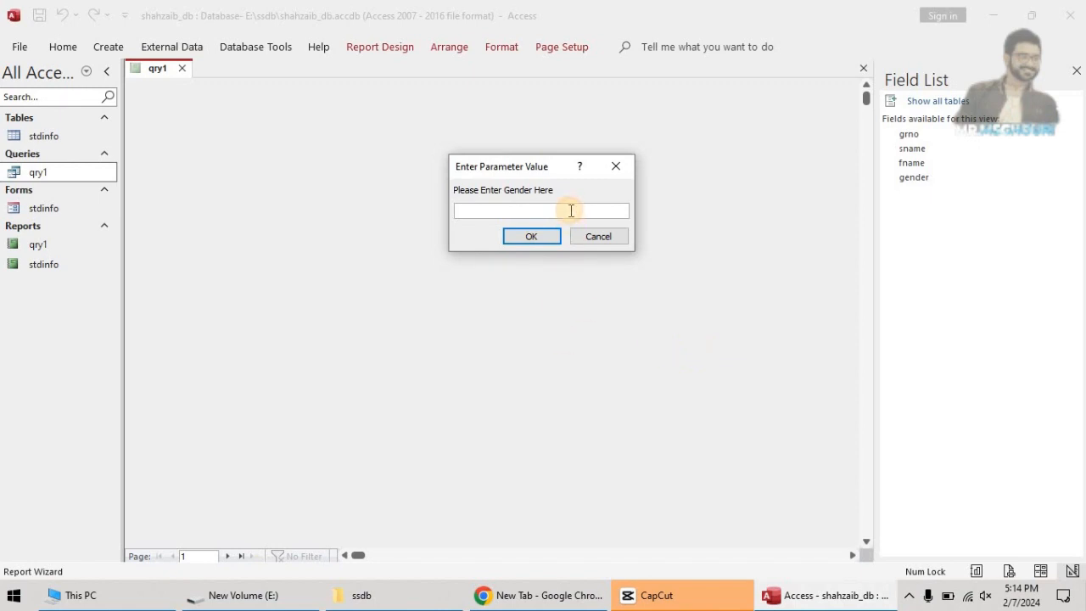
text(M)
key(Return)
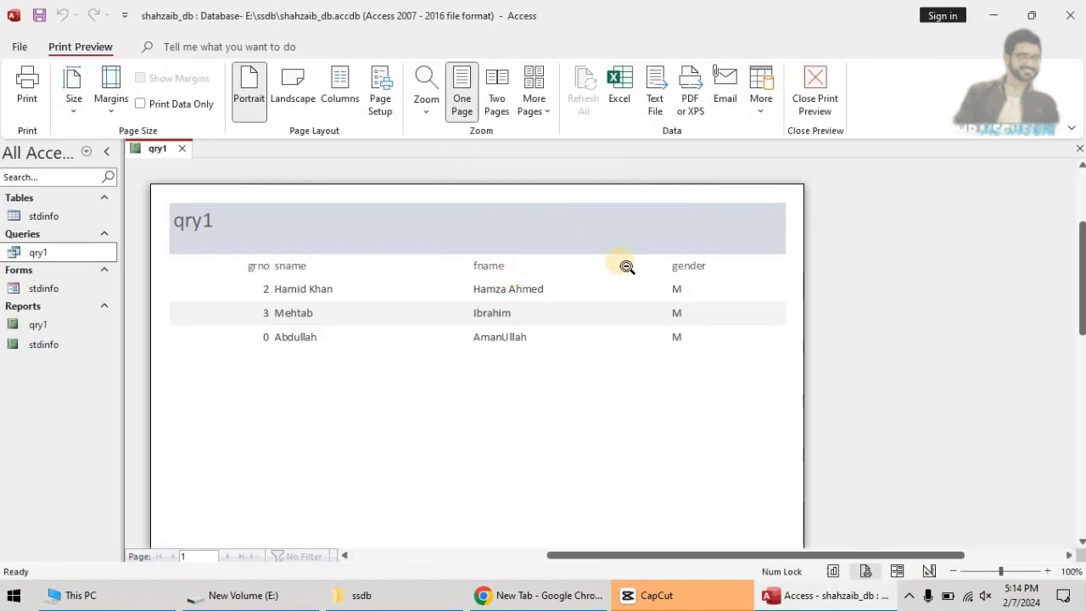
click(181, 149)
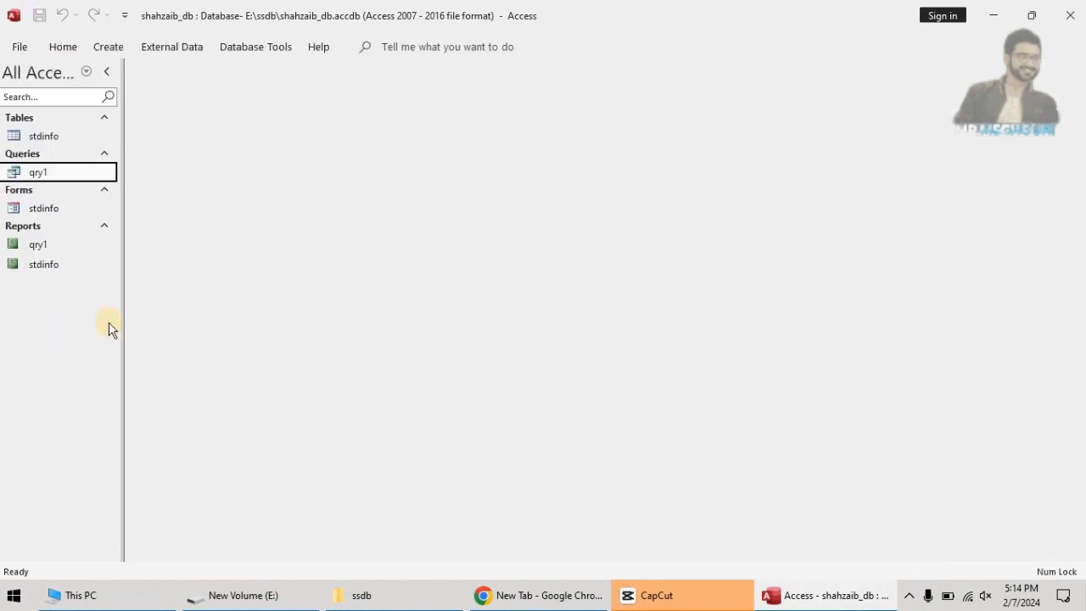
- Reopen the qry1 report with F as the gender parameter, view its records, and close it
double_click(44, 248)
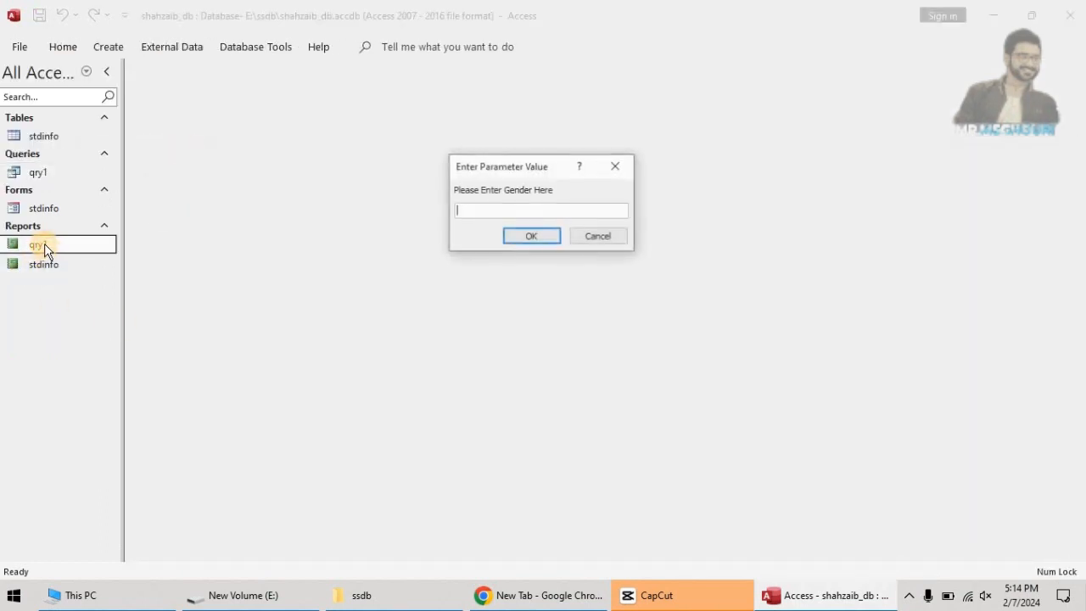
text(F)
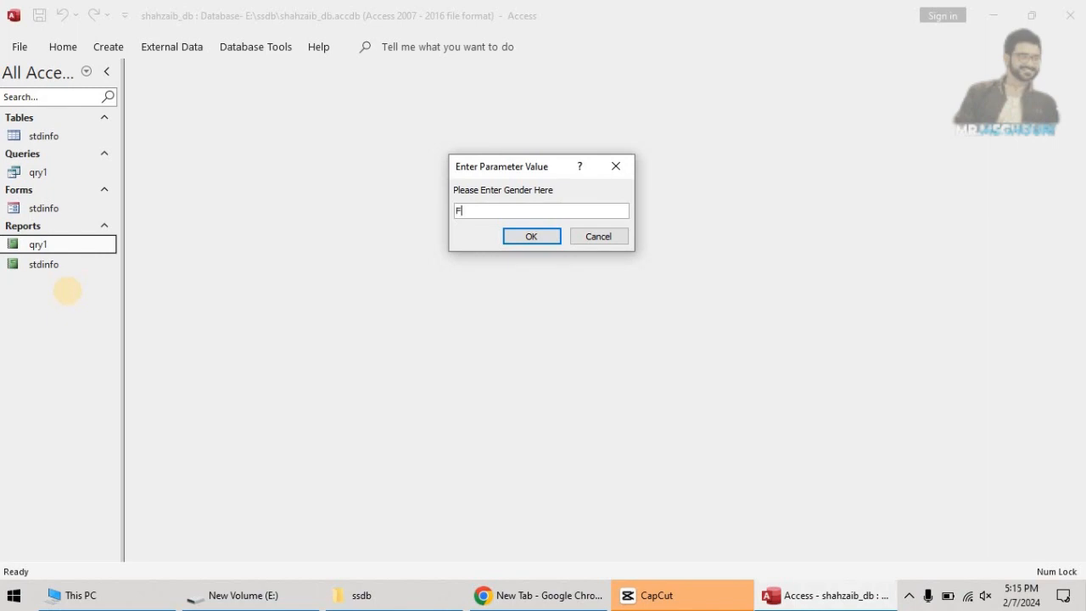
key(Return)
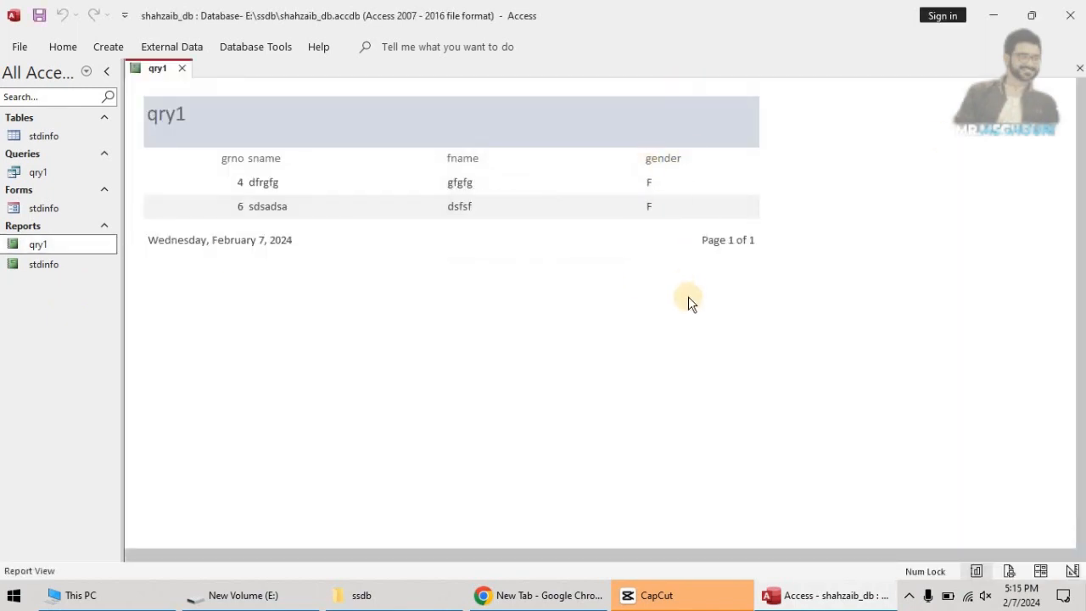
click(181, 68)
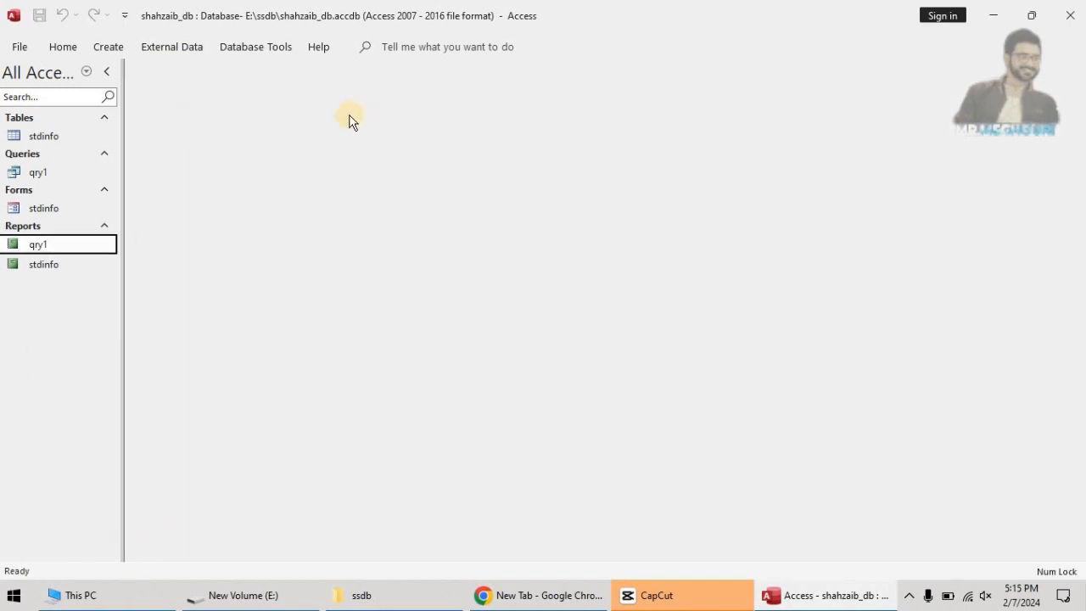
click(108, 47)
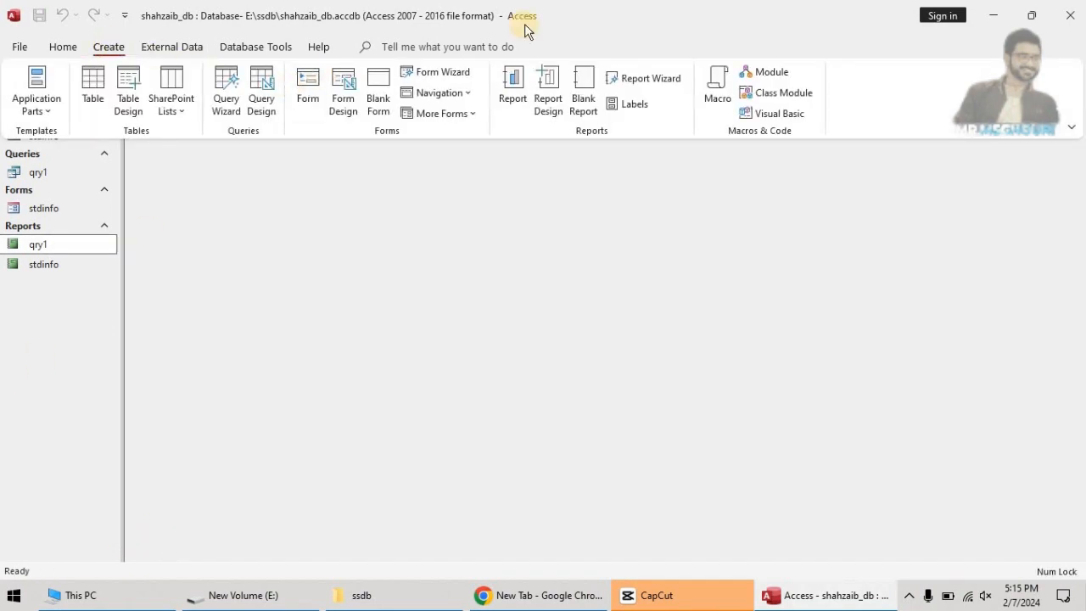